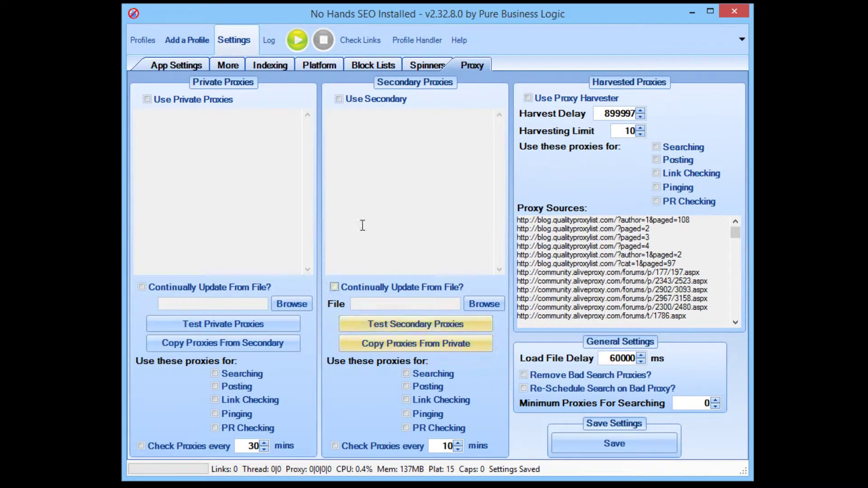
- Review the empty Proxy Sources and Secondary Proxies boxes on the No Hands SEO Proxy tab
mouse_move(524, 217)
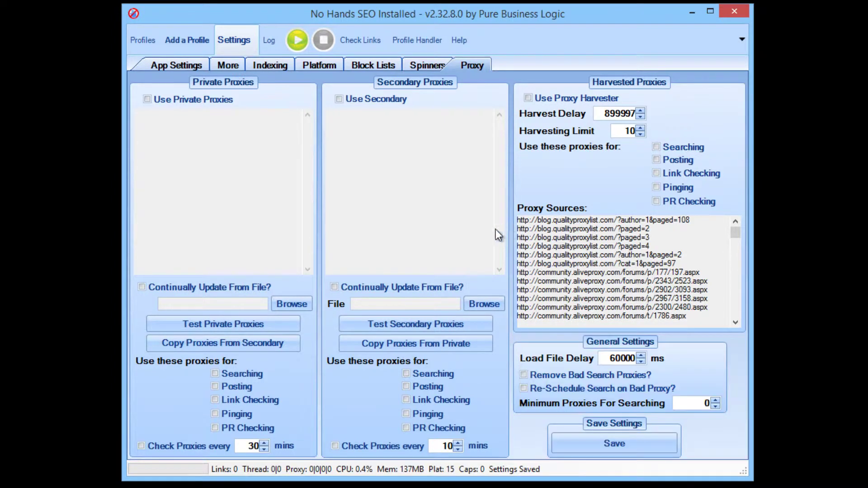
mouse_move(368, 236)
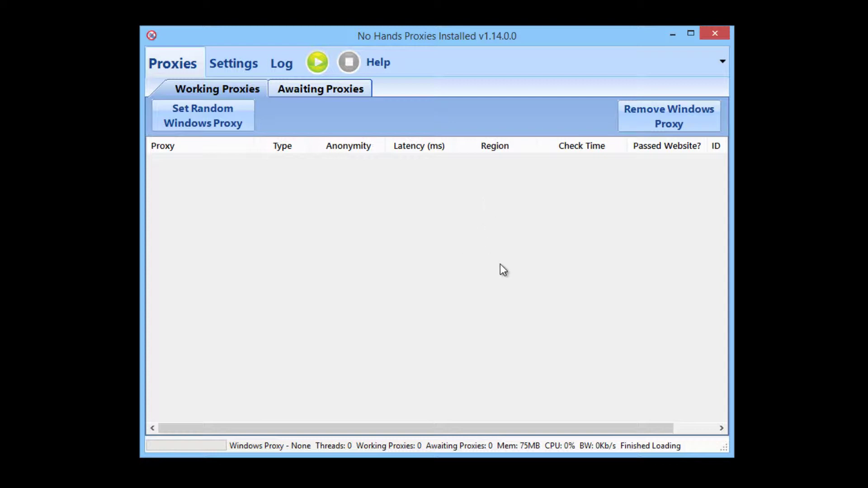
- Show the Settings page with Auto Software Setup presets for No Hands SEO, GSA, Scrapebox and GScraper
click(233, 62)
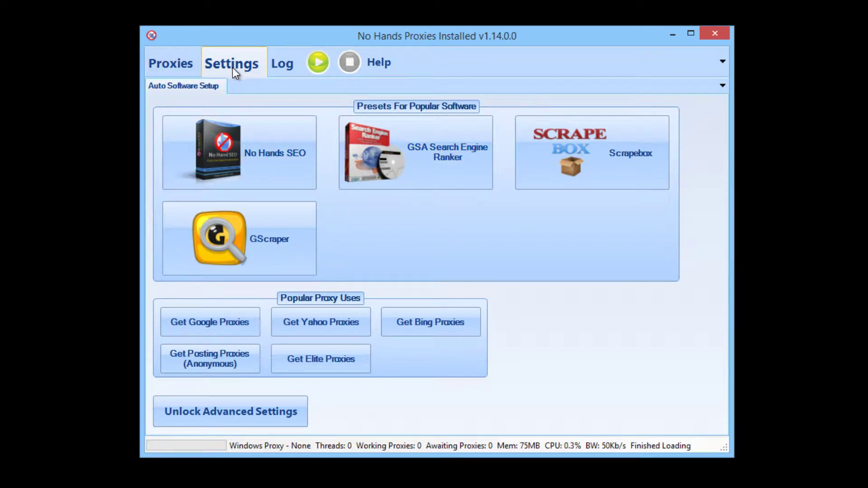
- Apply the No Hands SEO preset, sending proxies to Google-proxies.txt and Posting-proxies.txt, and confirm it
click(270, 154)
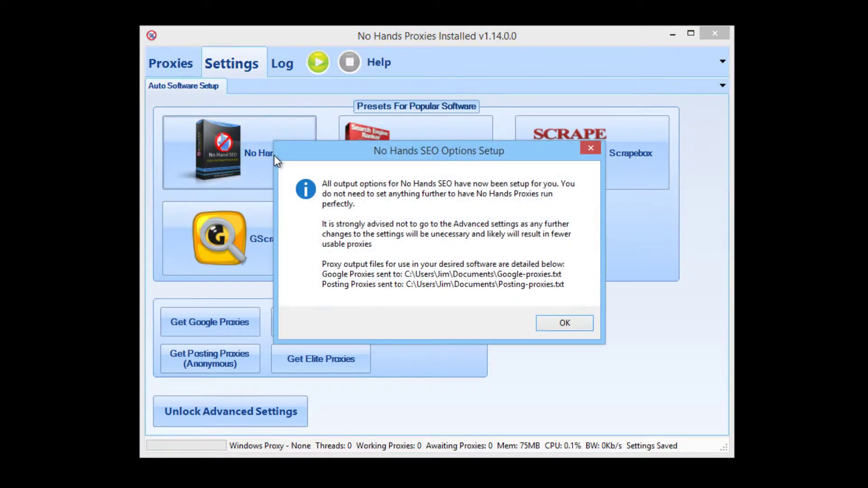
drag(456, 157, 471, 198)
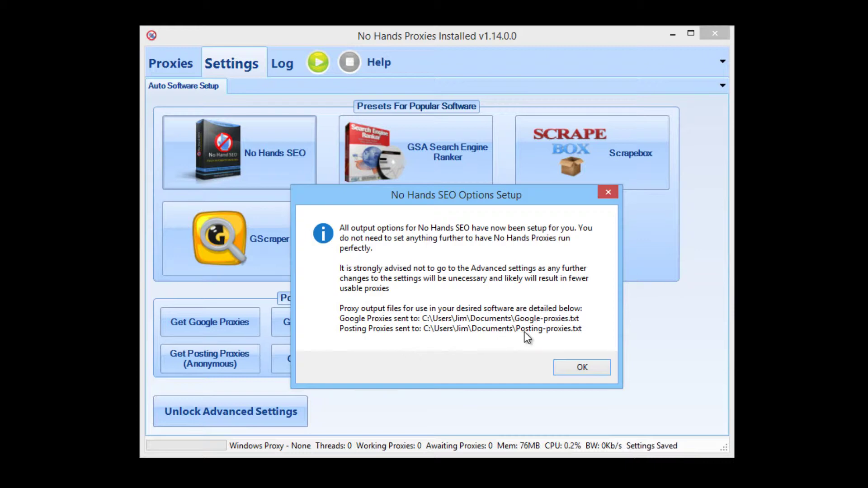
click(579, 369)
- Start harvesting proxies, then check the work log and the growing working proxy list
click(321, 63)
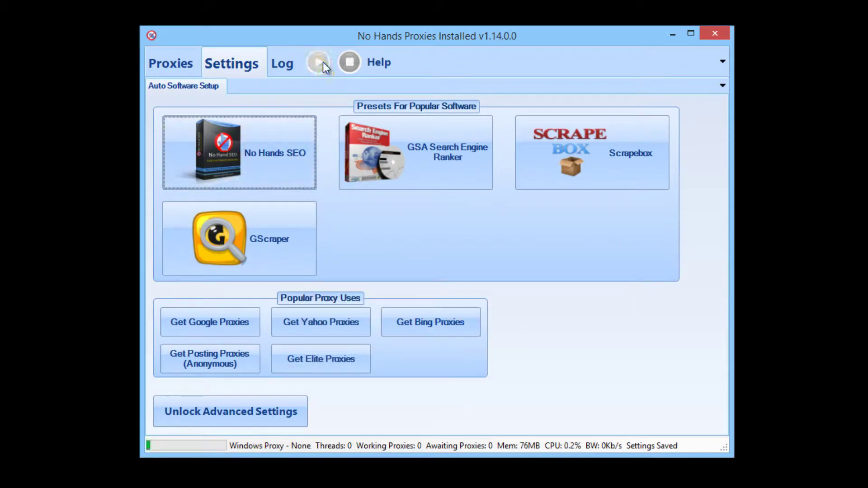
click(287, 63)
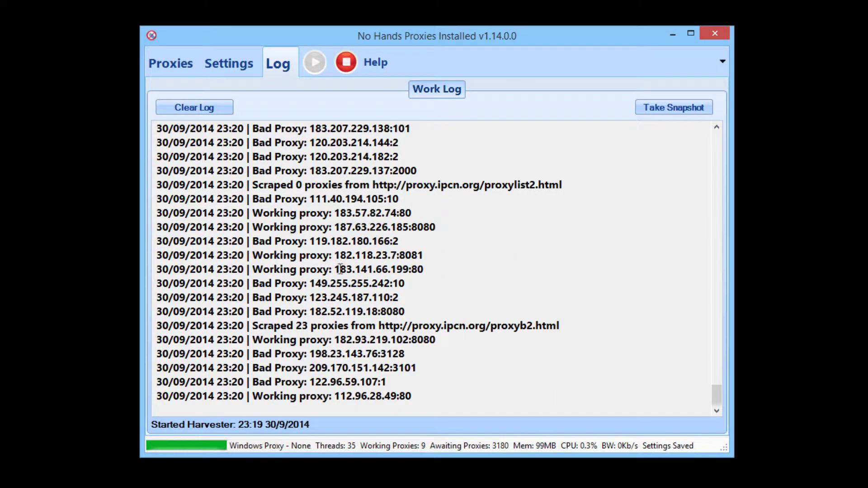
click(186, 73)
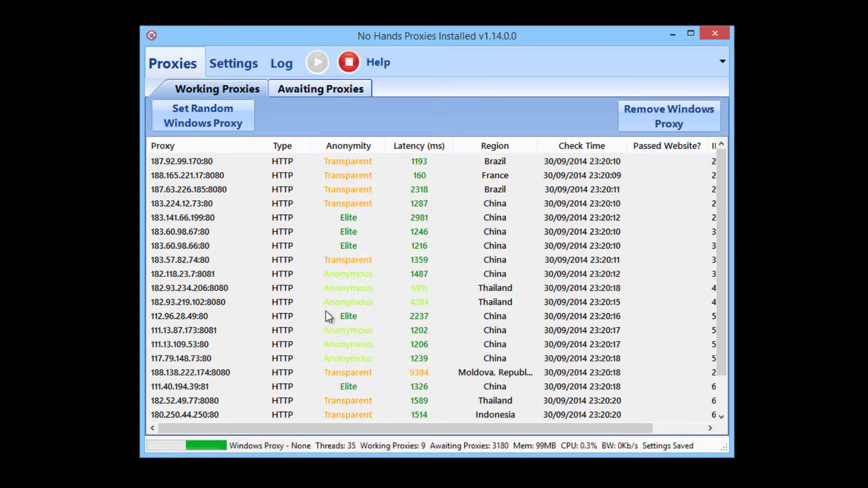
click(400, 301)
scroll(416, 294, down, 1)
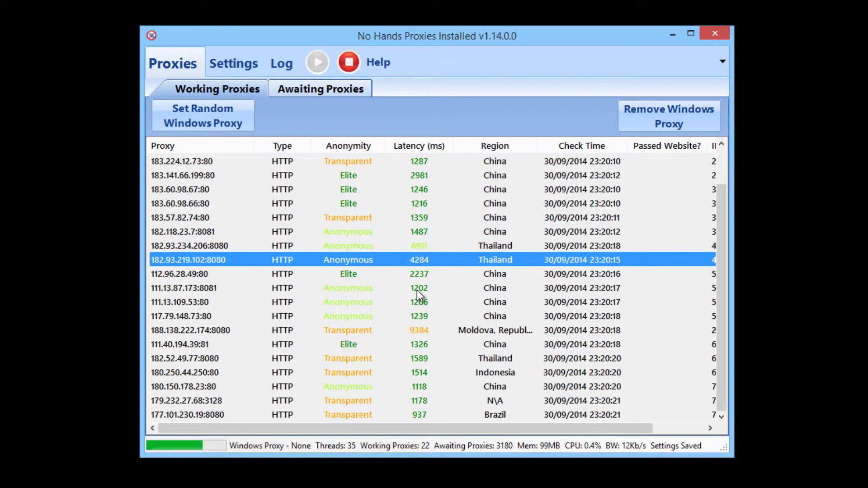
scroll(417, 290, up, 1)
click(276, 74)
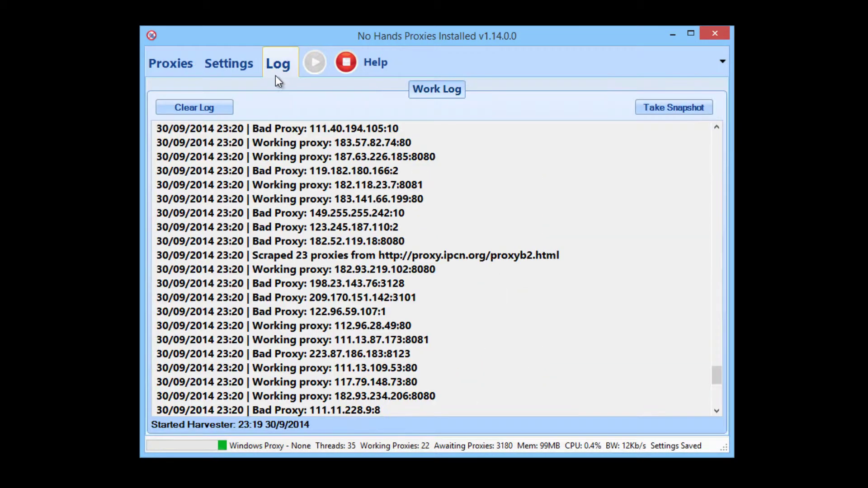
click(164, 66)
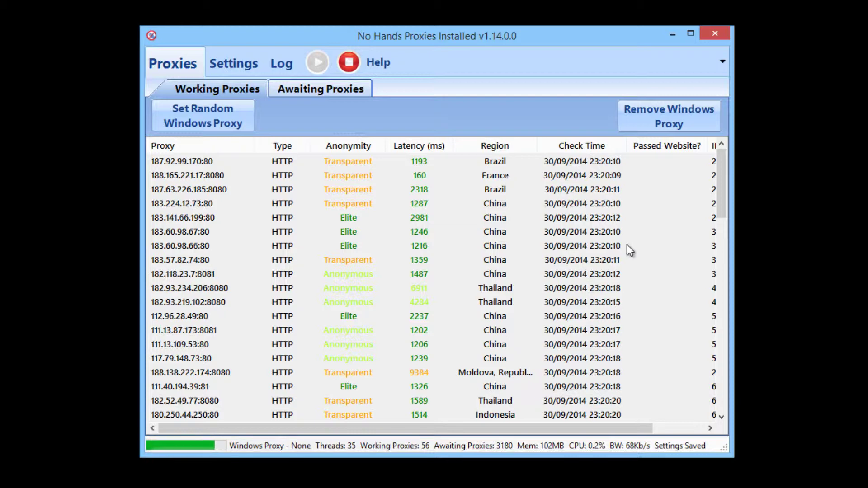
click(229, 63)
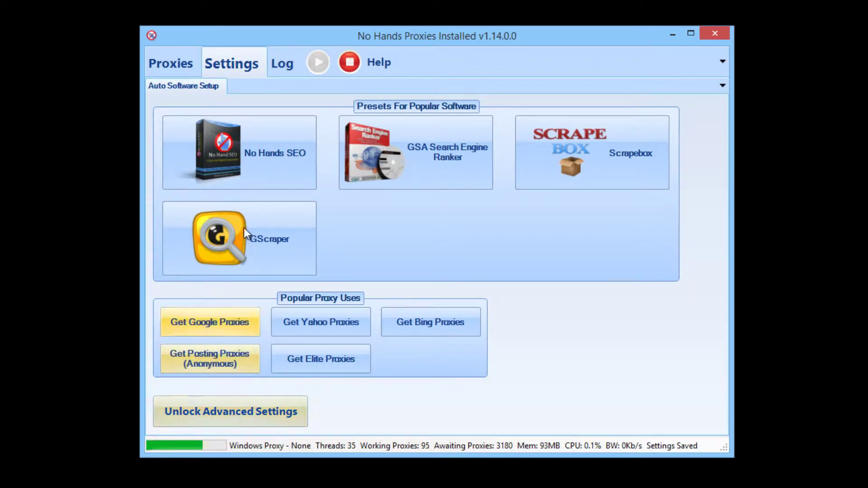
- Inspect working proxies such as 187.92.99.170:80 and 188.165.221.17:8080, then view Google test results in the log
click(187, 63)
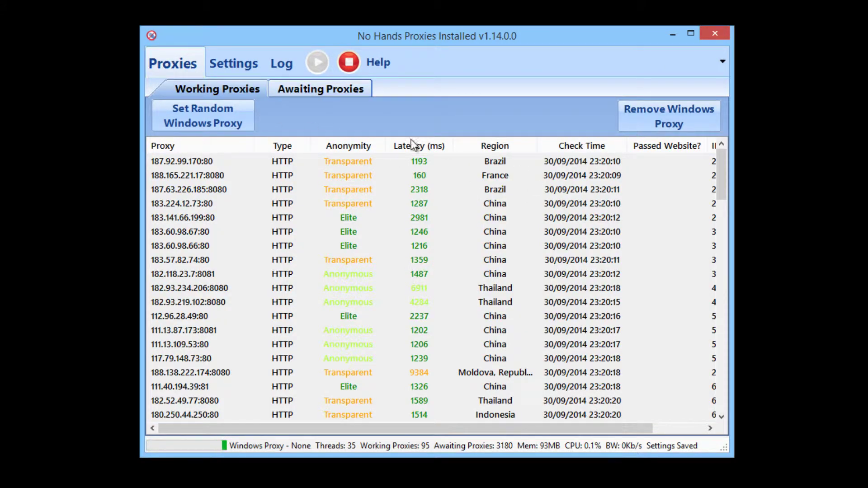
click(224, 63)
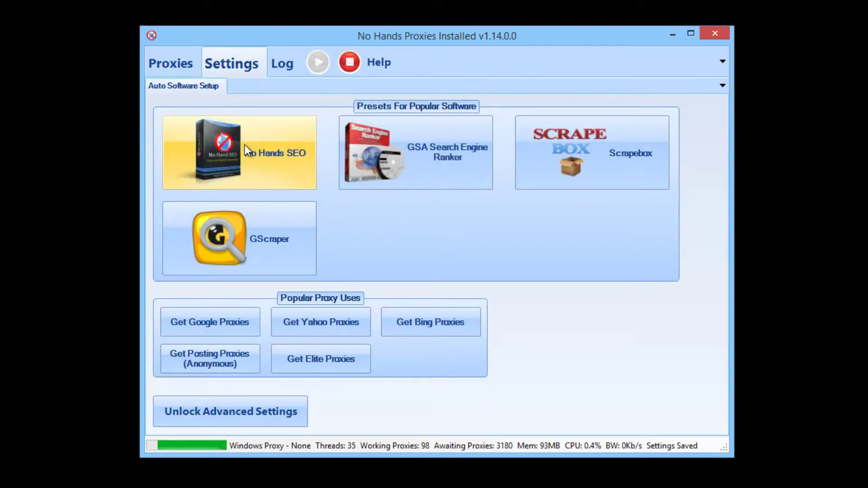
click(182, 64)
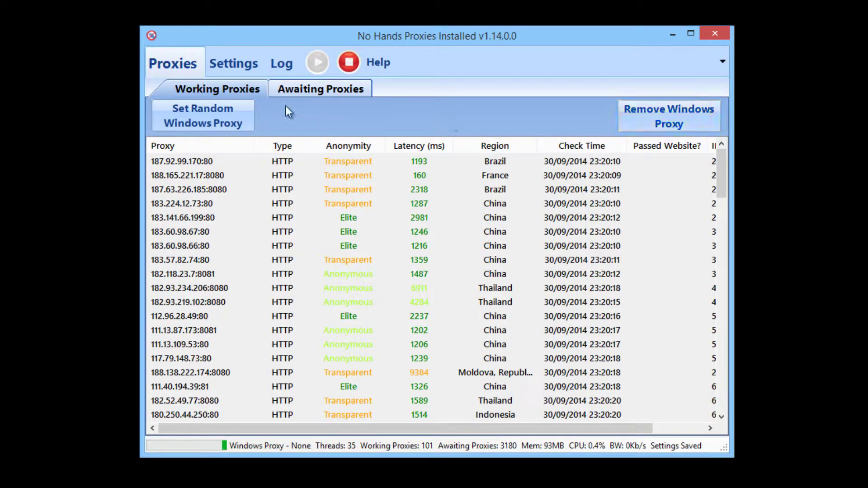
click(273, 66)
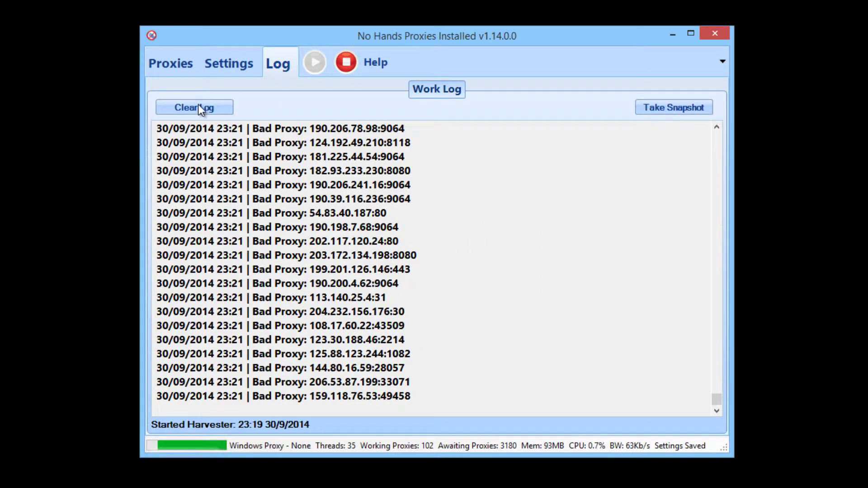
click(183, 68)
click(674, 234)
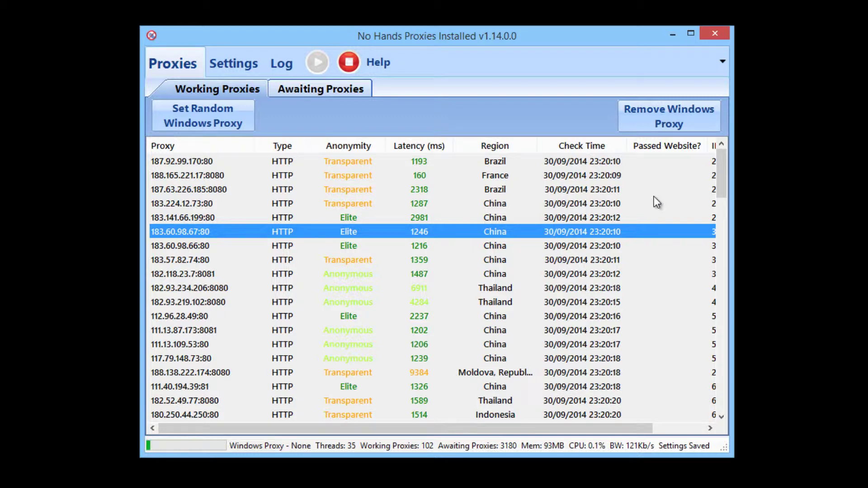
click(667, 163)
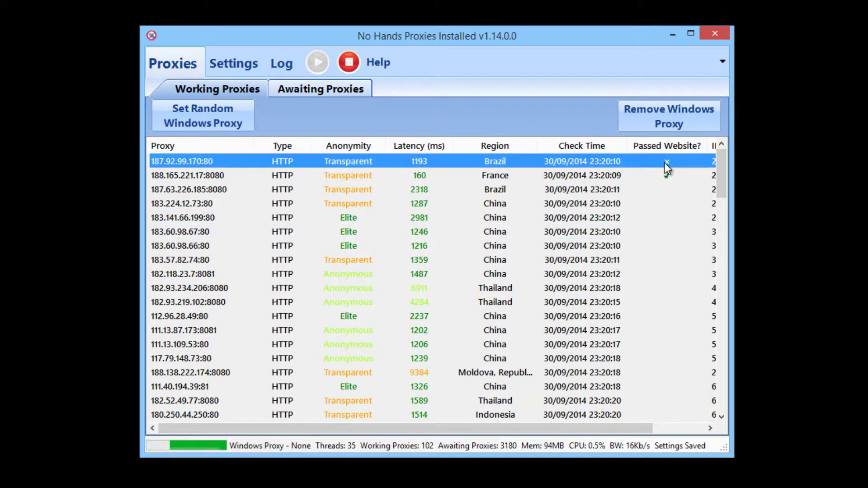
click(668, 177)
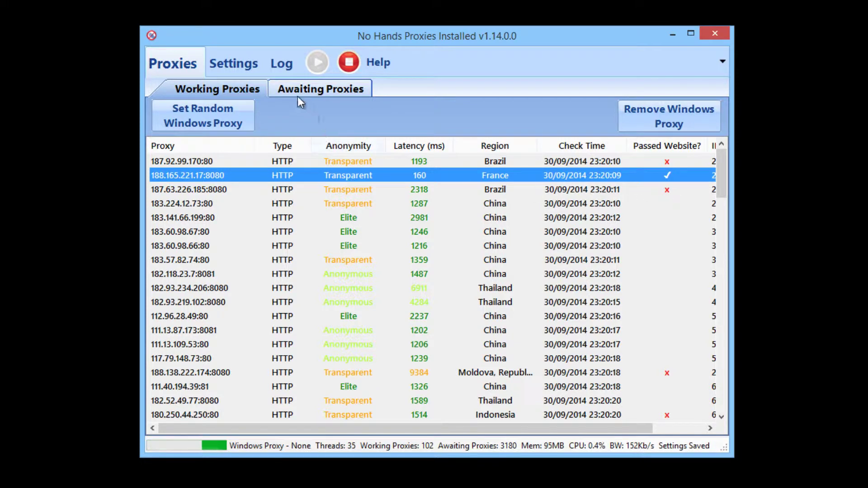
click(280, 65)
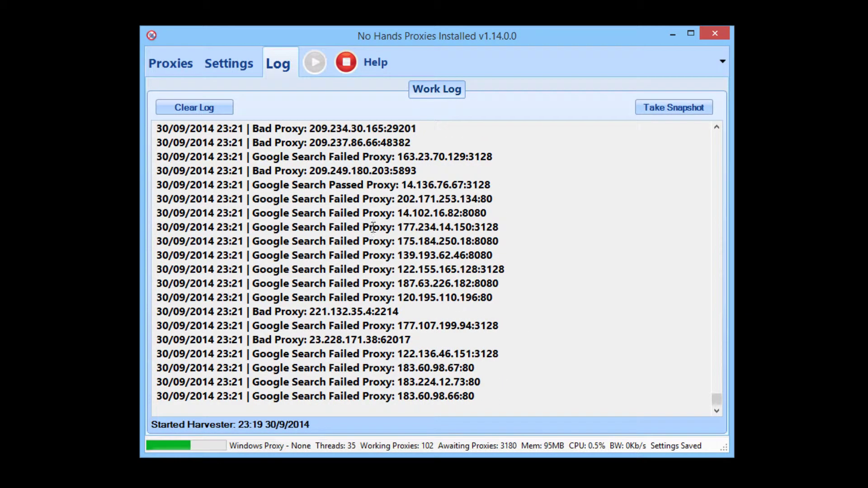
- Step through the top proxies' website test results, starting with the passing 188.165.221.17:8080
click(180, 71)
click(666, 175)
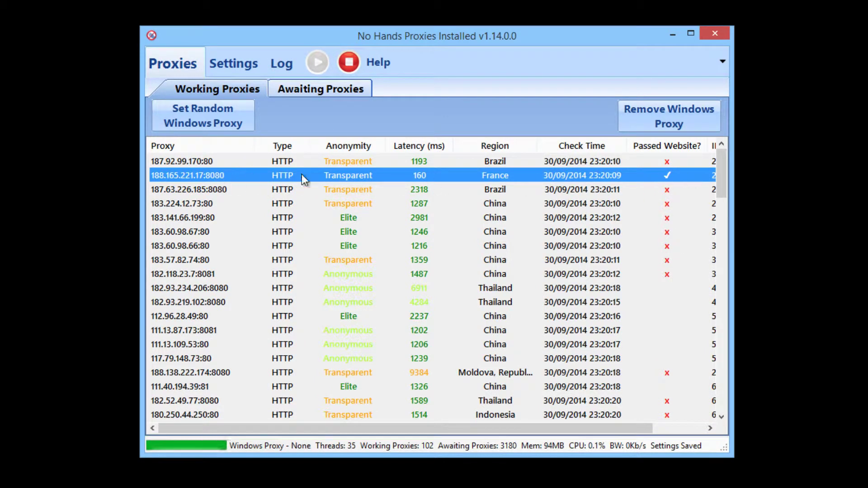
click(343, 219)
click(348, 232)
click(351, 246)
click(356, 273)
click(355, 288)
click(355, 302)
click(362, 316)
- Scroll the list to find the France and Hong Kong proxies that passed the website test
scroll(376, 361, down, 1)
scroll(377, 359, down, 5)
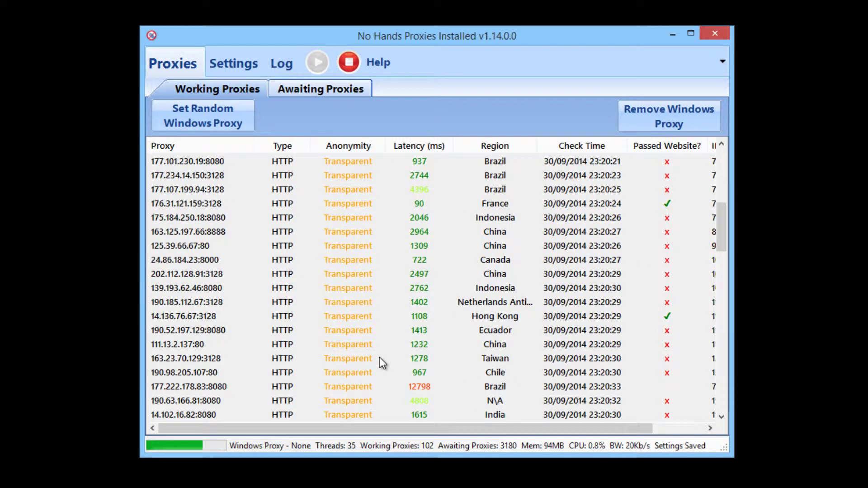
scroll(407, 342, down, 2)
scroll(409, 340, up, 10)
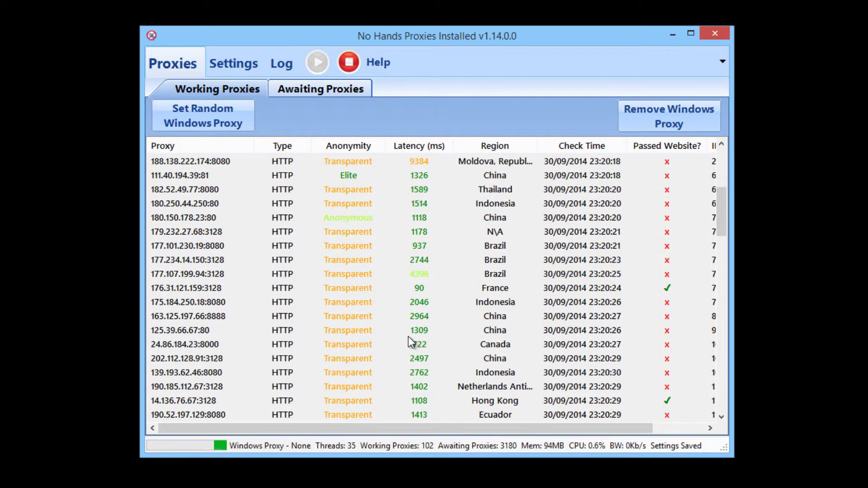
scroll(574, 340, down, 5)
click(667, 293)
click(674, 400)
scroll(685, 393, down, 5)
scroll(684, 373, up, 6)
scroll(684, 372, up, 4)
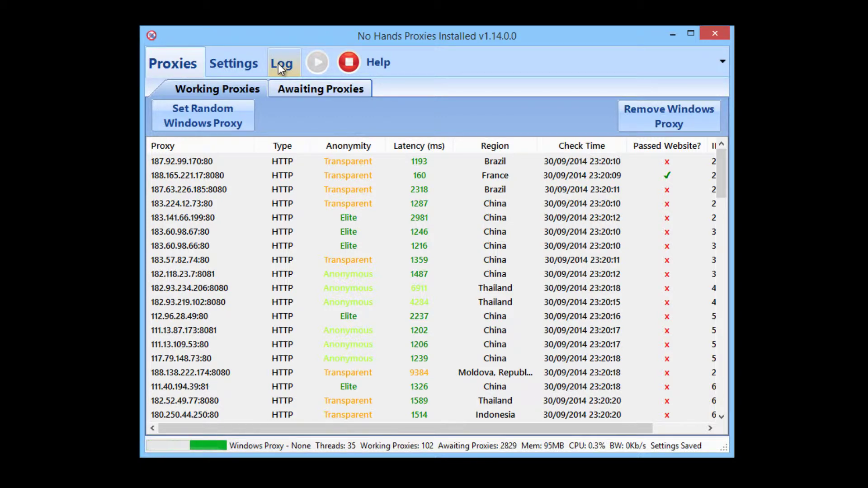
- Open the No Hands Proxies work log
click(278, 63)
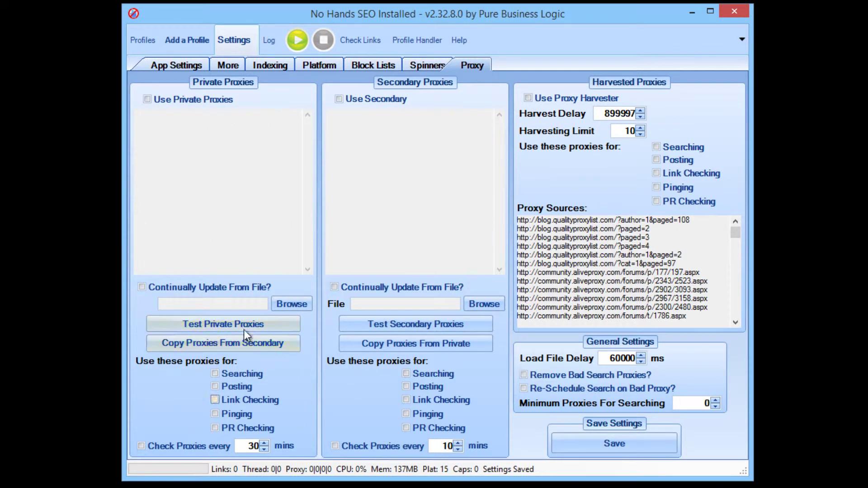
- Enable private proxies, continually updated from Posting-proxies.txt in Documents
click(181, 102)
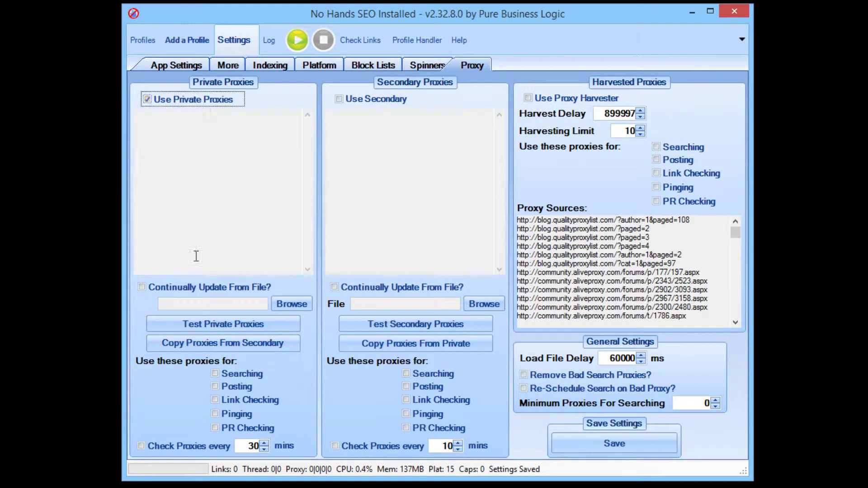
click(157, 289)
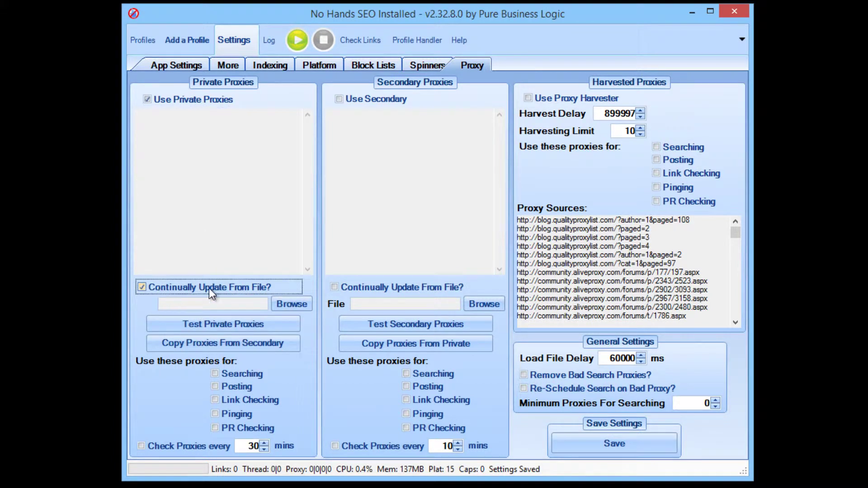
click(286, 302)
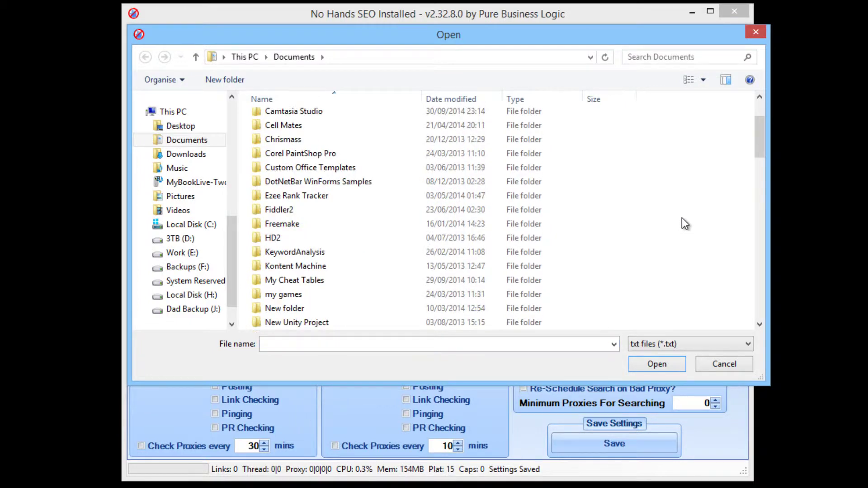
scroll(683, 219, down, 7)
scroll(685, 224, down, 11)
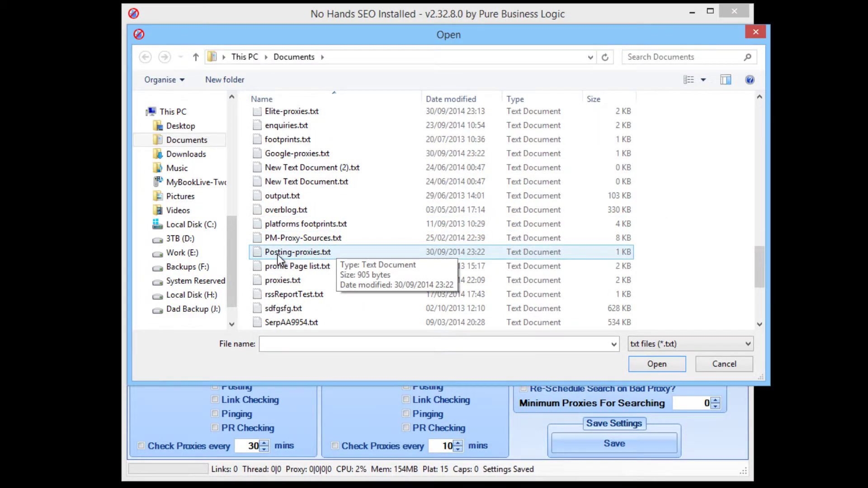
double_click(284, 252)
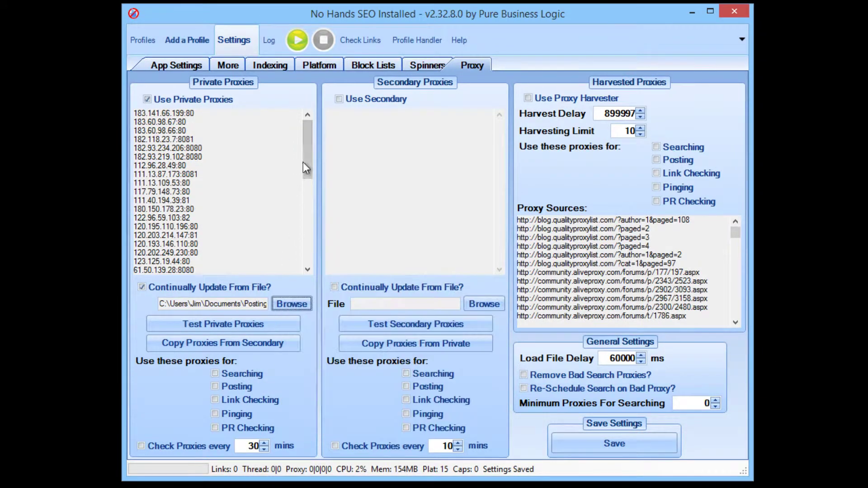
- Scroll through and select the loaded private proxies to inspect the list
scroll(307, 205, down, 5)
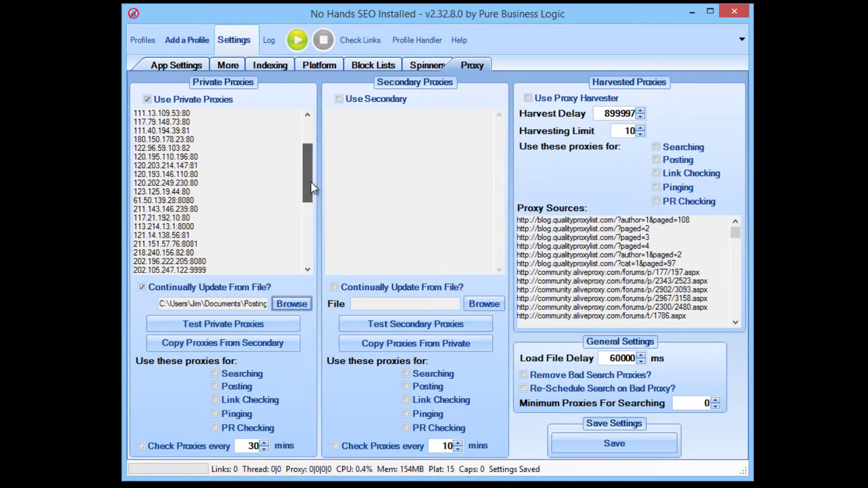
click(311, 172)
click(231, 253)
drag(213, 225, 217, 348)
click(227, 249)
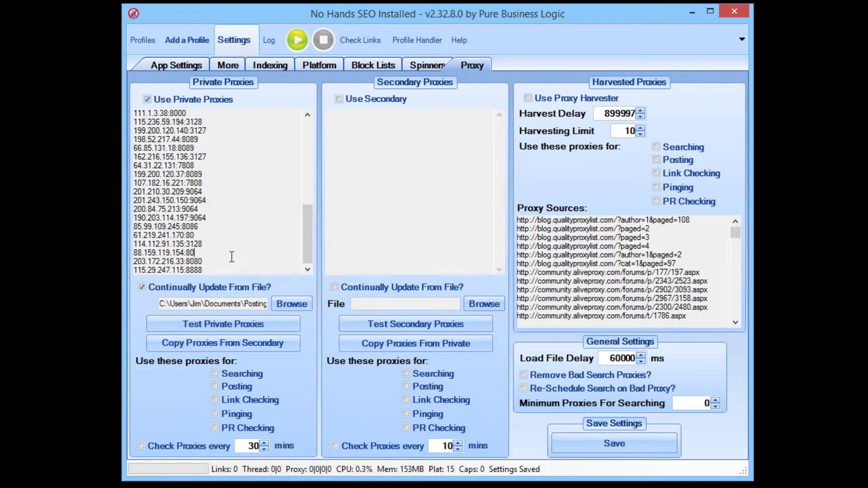
- Use the private proxies for Posting, Pinging and PR Checking, then check the full file path
click(215, 387)
click(224, 414)
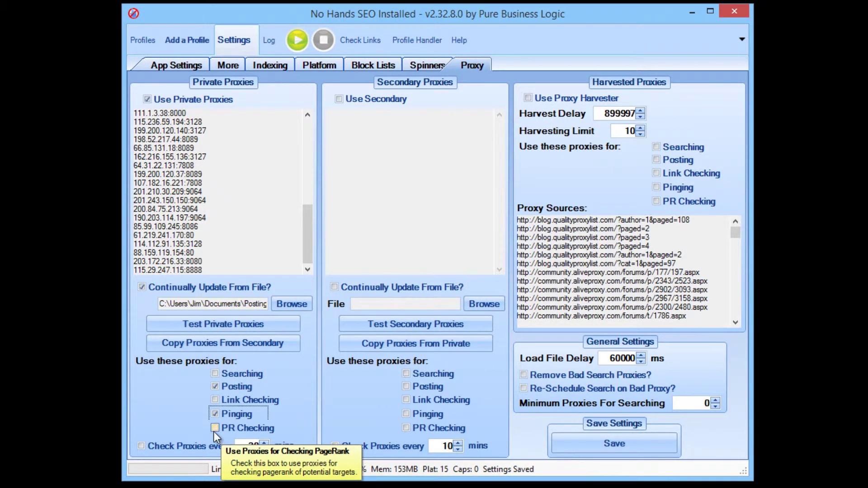
click(214, 431)
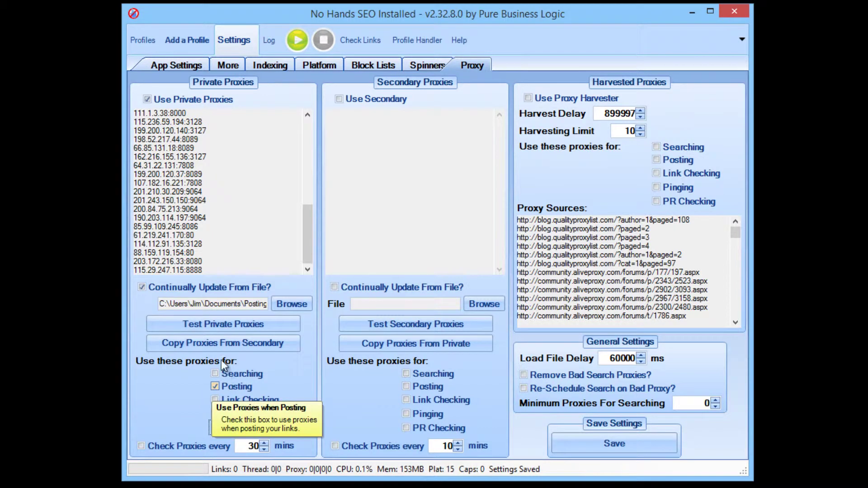
drag(237, 304, 274, 330)
click(274, 330)
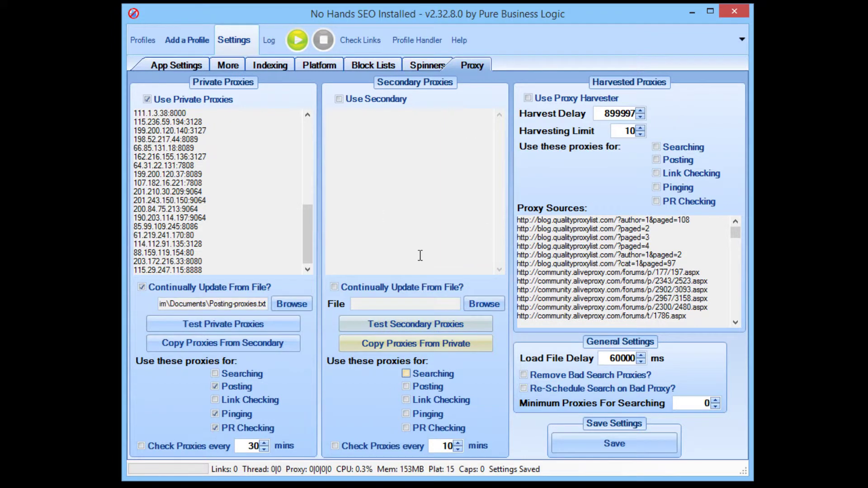
- Enable secondary proxies updated from Google-proxies.txt, loading three proxies including 188.165.221.17:8080
click(378, 98)
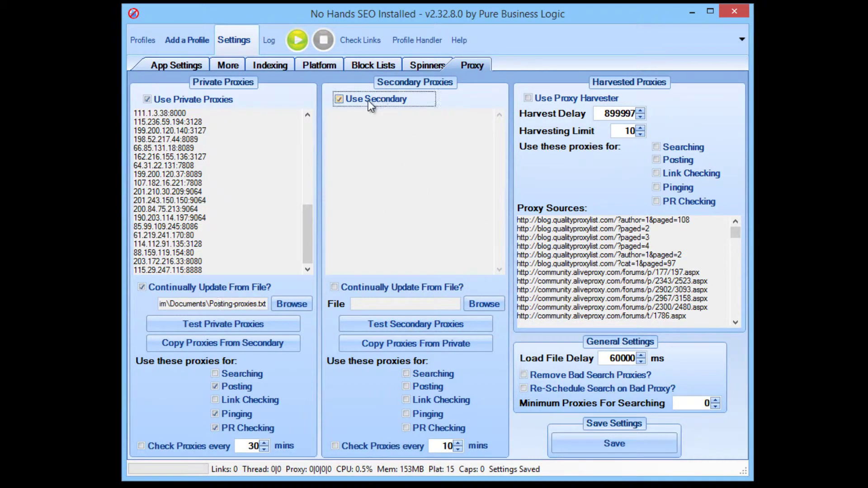
click(411, 288)
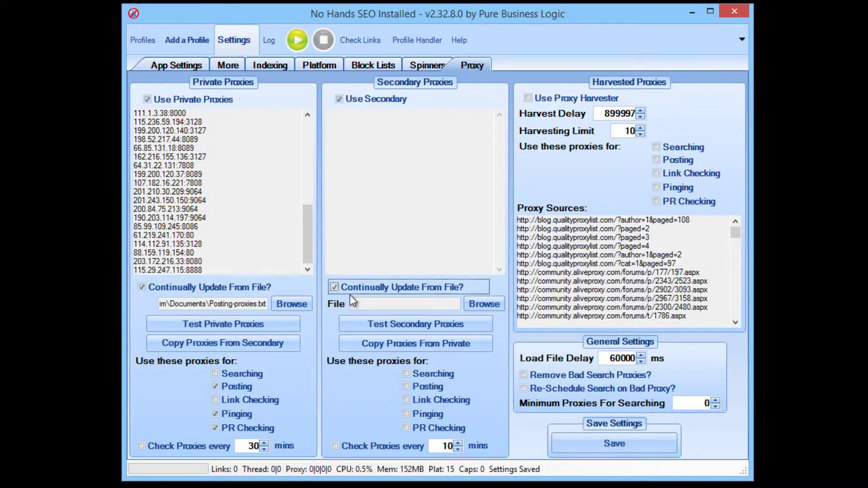
click(473, 302)
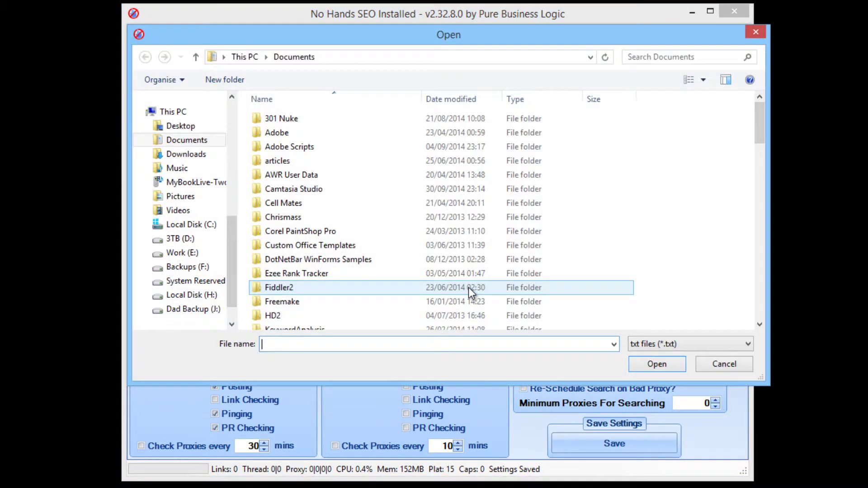
scroll(370, 266, down, 15)
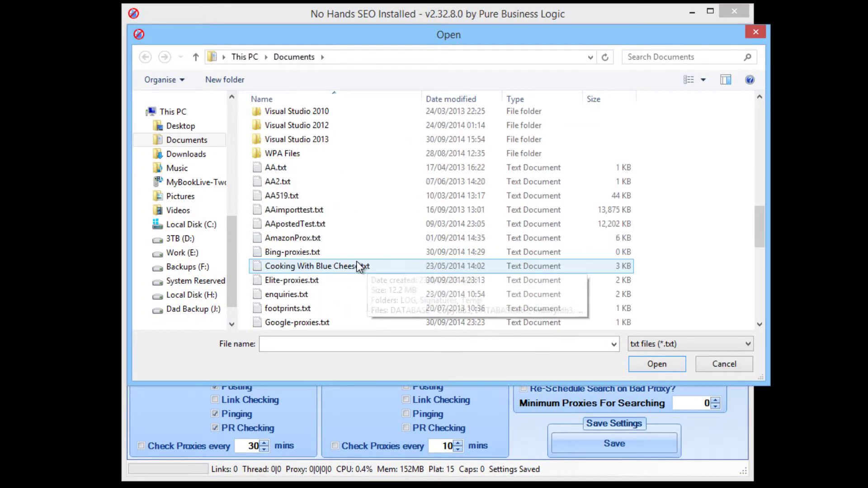
scroll(325, 285, down, 1)
click(316, 281)
double_click(316, 281)
drag(329, 101, 413, 136)
click(375, 186)
mouse_move(390, 202)
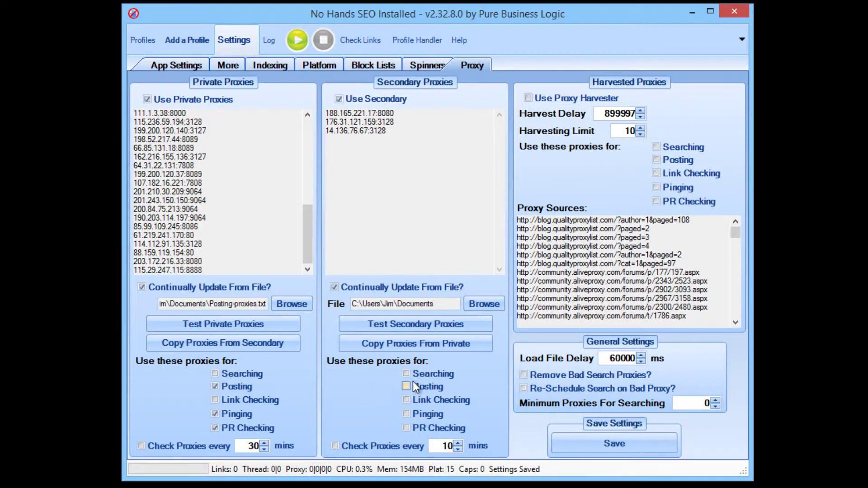
- Use the secondary proxies for searching and automatically drop bad search proxies
click(422, 376)
click(526, 375)
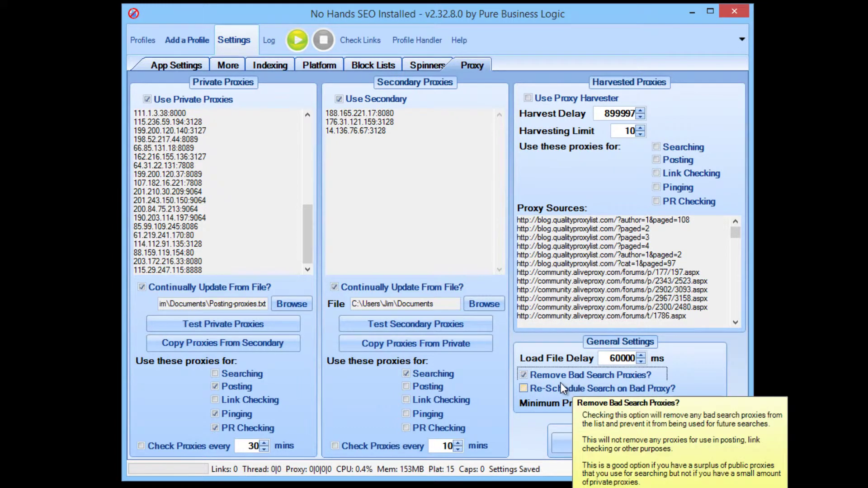
mouse_move(358, 117)
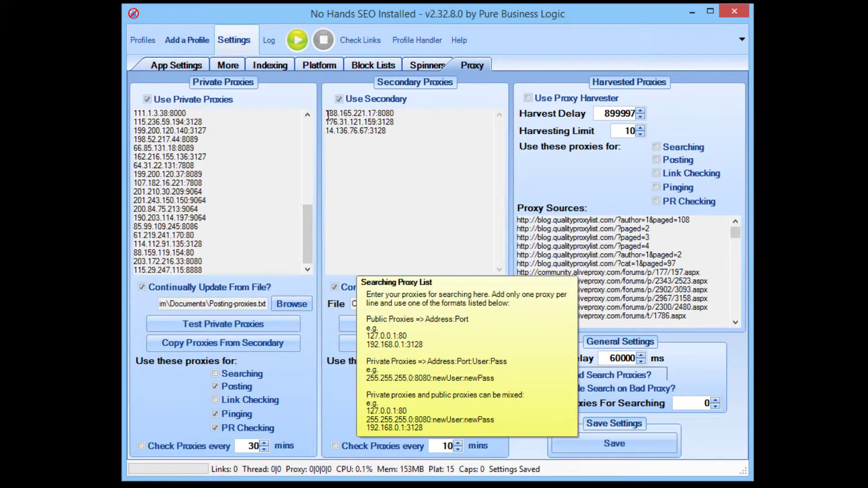
drag(328, 116, 403, 115)
click(427, 115)
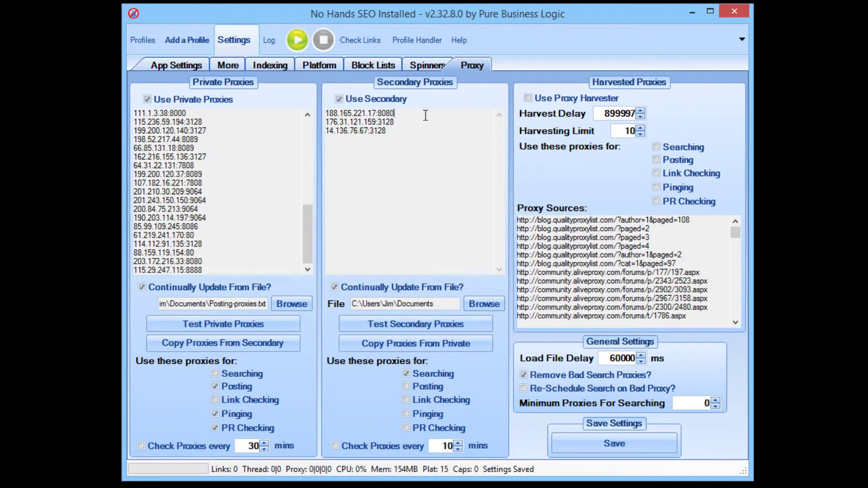
- Delete, then restore, the 176.31.121.159:3128 line in the secondary proxy list
key(Right)
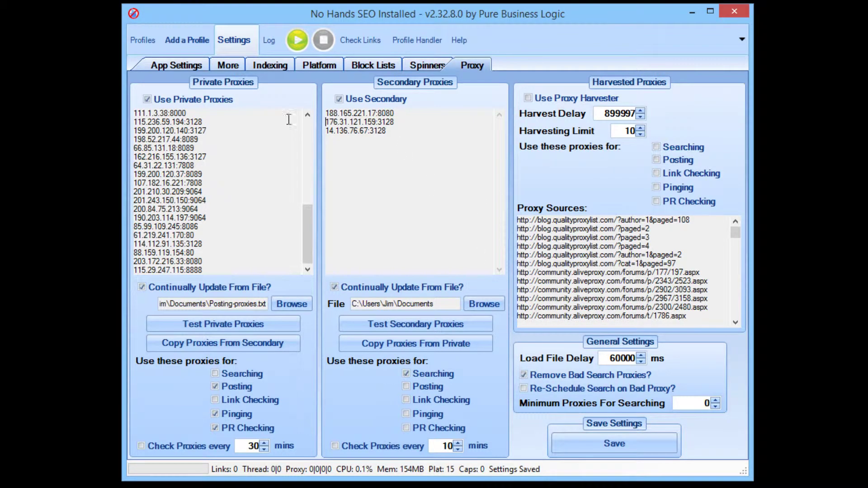
drag(393, 123, 335, 125)
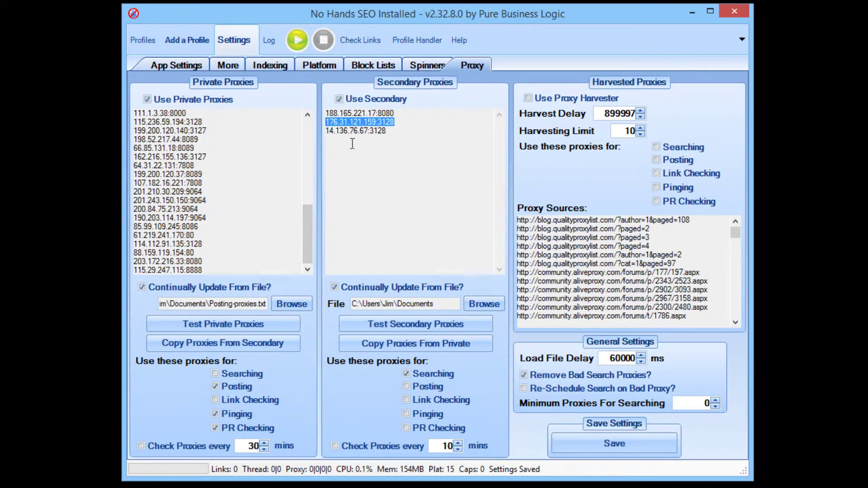
drag(411, 122, 326, 122)
click(431, 121)
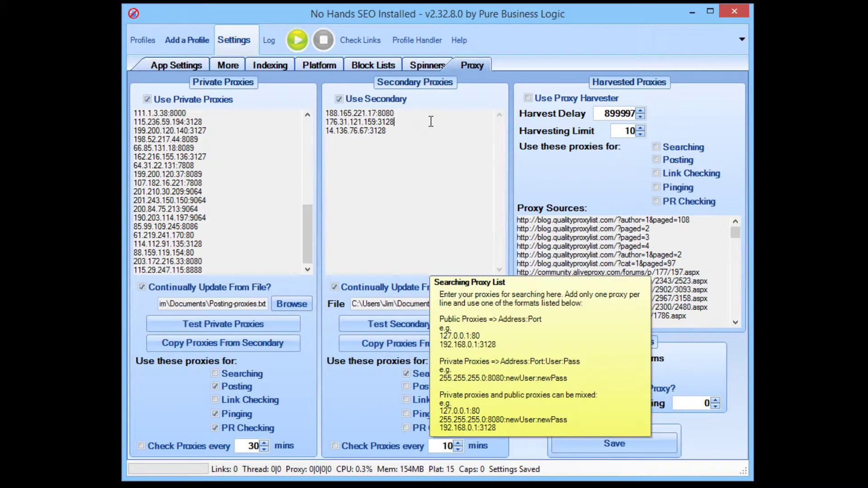
click(274, 128)
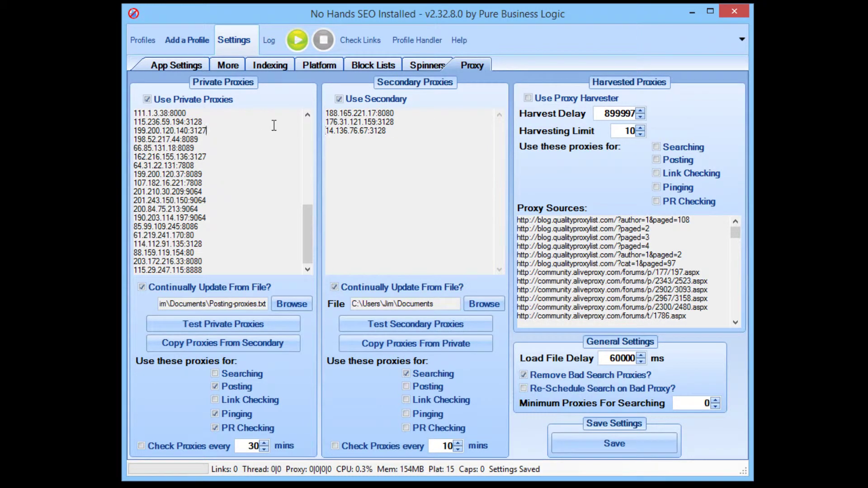
drag(420, 122, 316, 123)
key(BackSpace)
key(BackSpace)
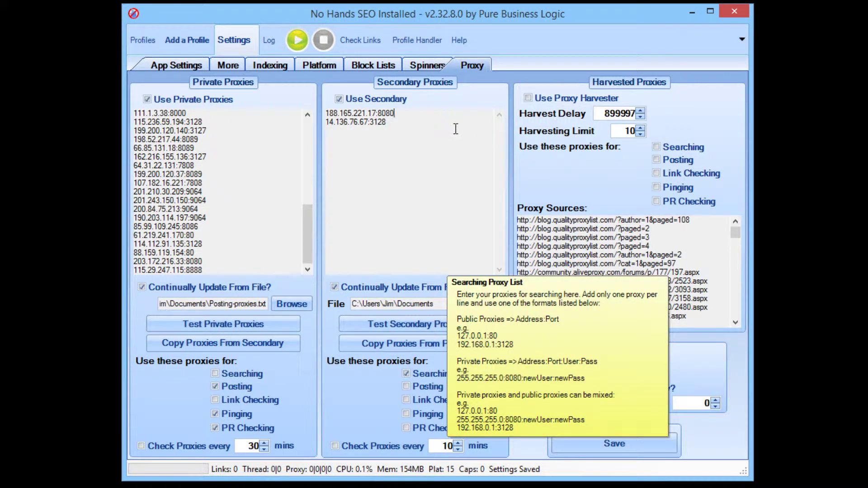
key(ctrl+z)
click(438, 217)
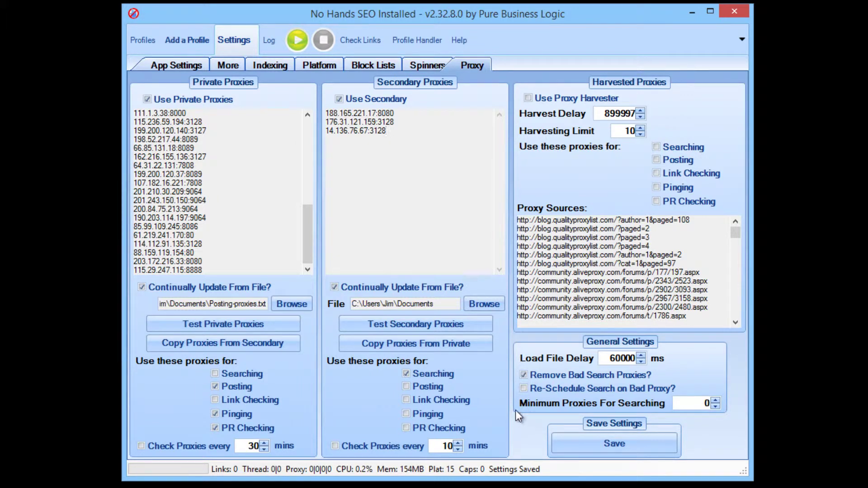
- Enable Re-Schedule Search on Bad Proxy and check the Posting-proxies.txt and Google-proxies.txt file names
mouse_move(522, 388)
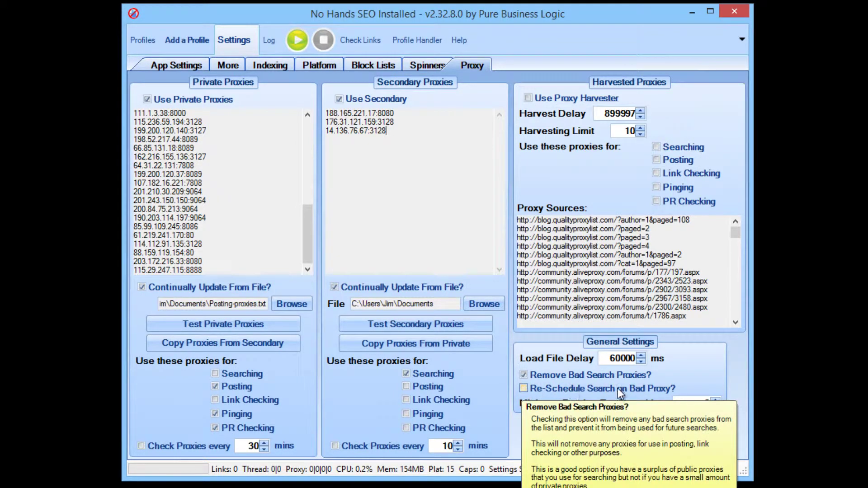
click(524, 388)
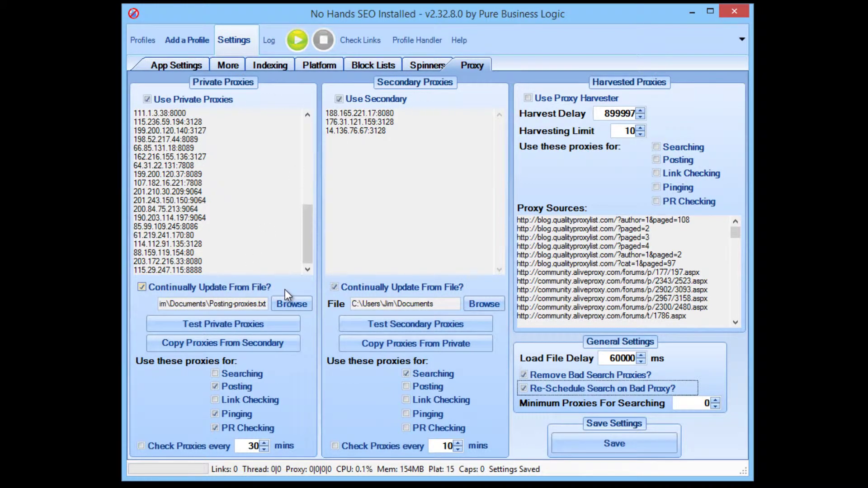
drag(209, 305, 267, 304)
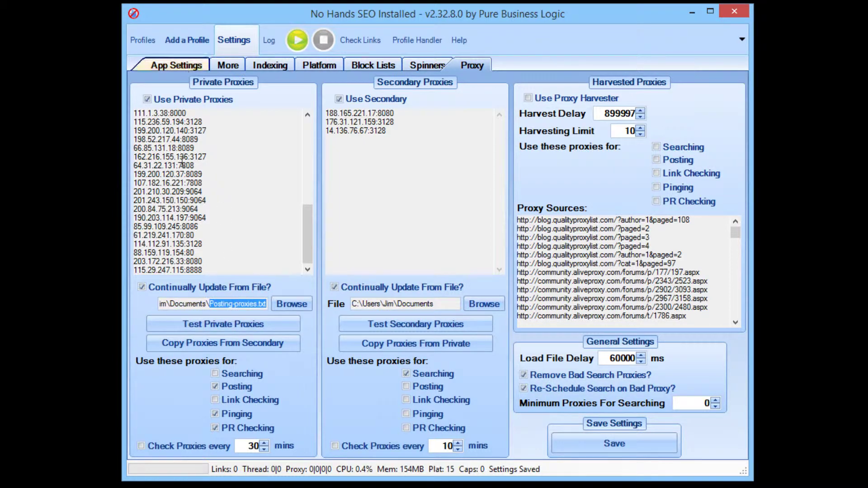
drag(412, 304, 352, 304)
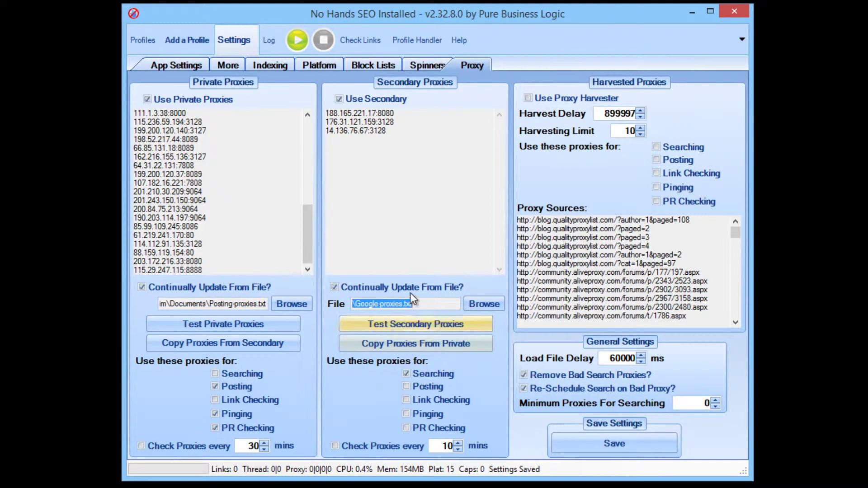
click(423, 302)
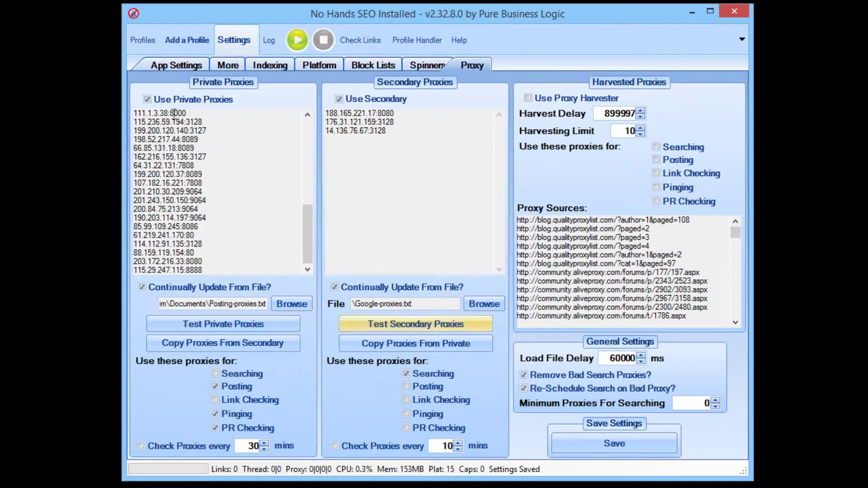
click(191, 66)
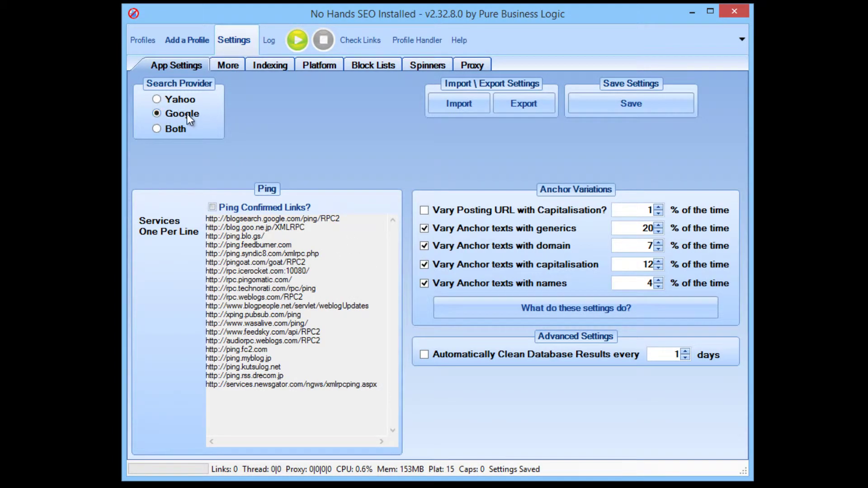
- Choose Google as the search provider, then save the proxy settings
click(157, 114)
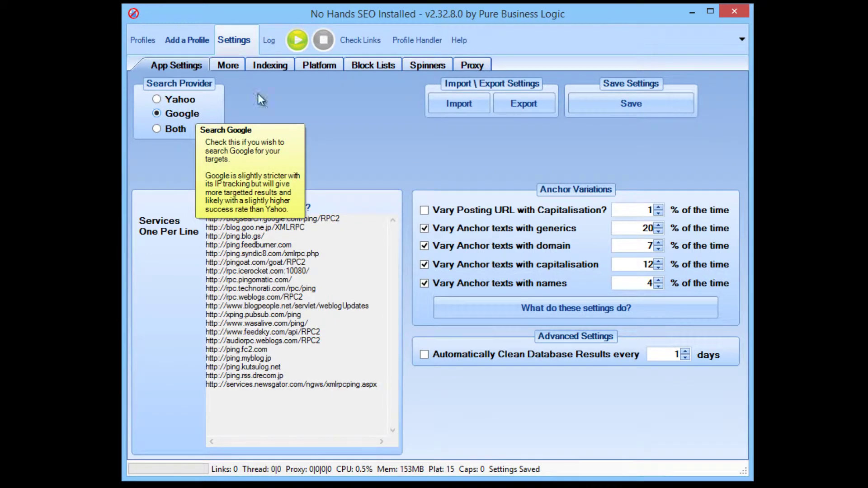
mouse_move(175, 115)
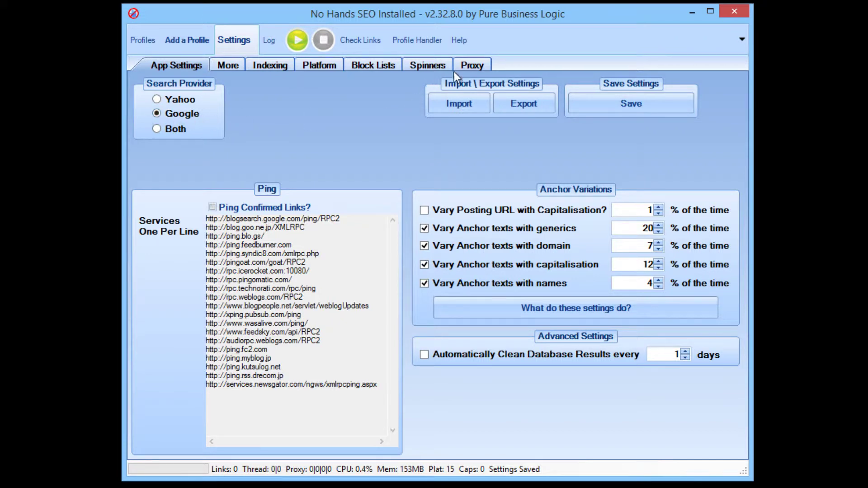
click(464, 64)
click(616, 443)
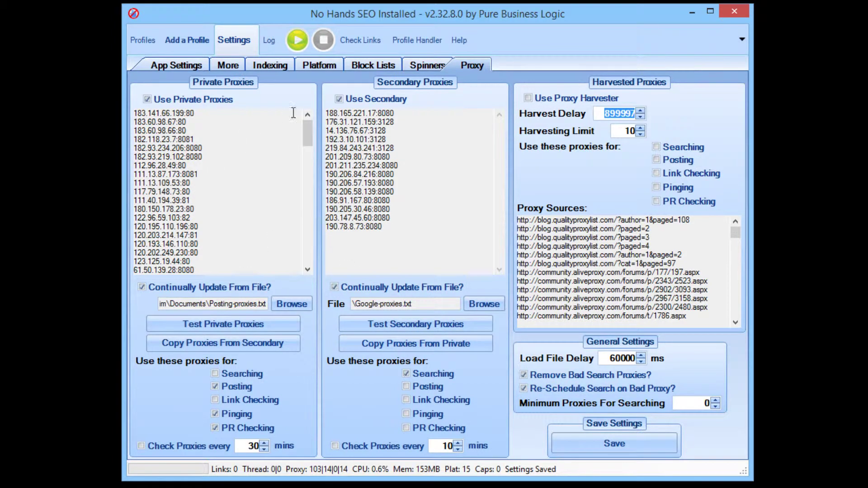
- Review the reloaded secondary proxy entries, then switch to No Hands Proxies
mouse_move(308, 131)
mouse_down()
mouse_move(311, 248)
mouse_move(308, 127)
mouse_up()
drag(414, 231, 327, 123)
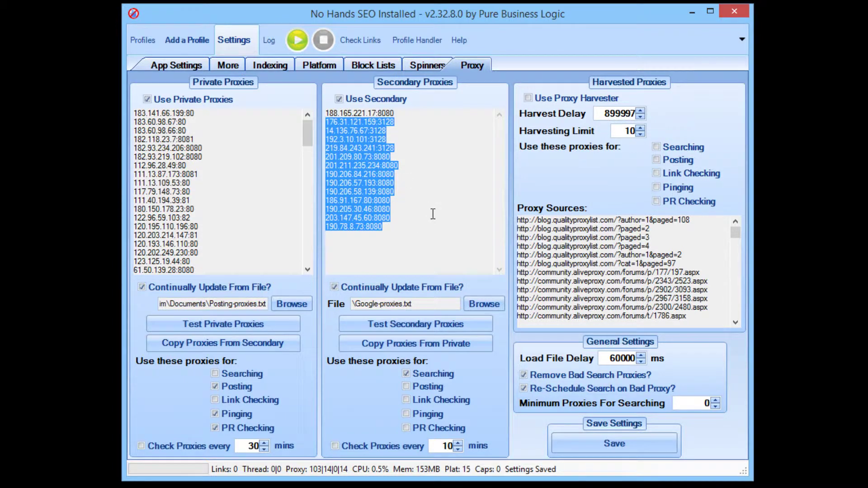
click(430, 220)
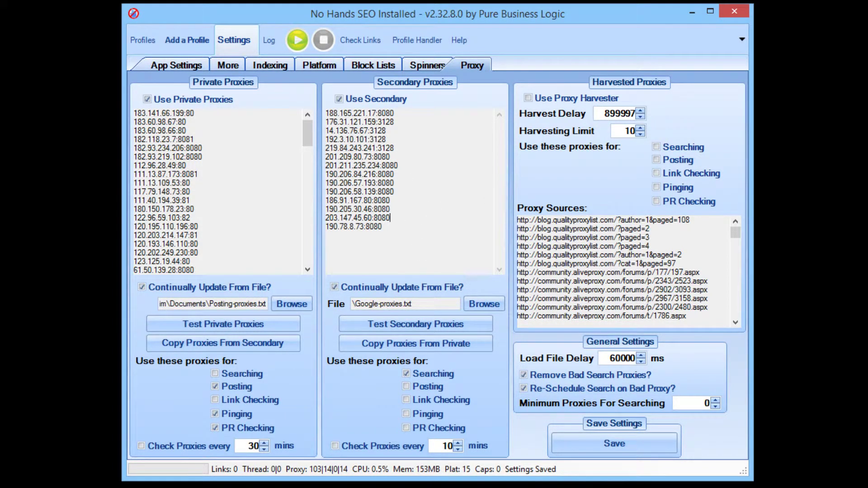
key(alt+Tab)
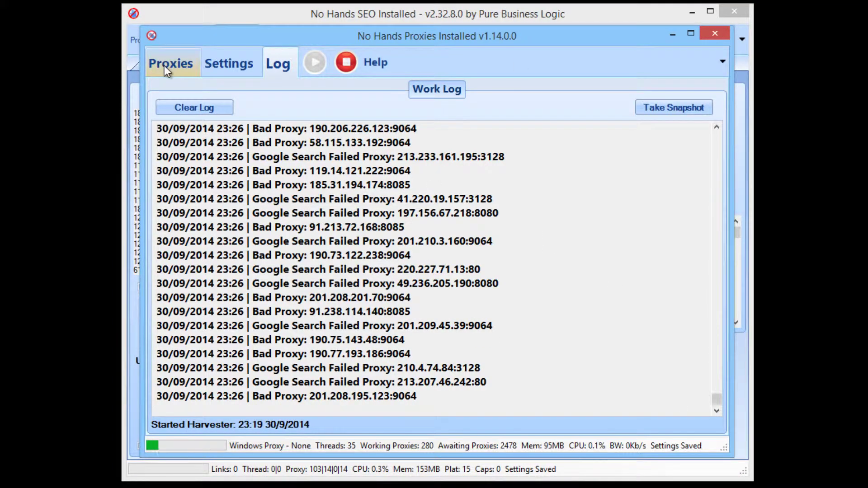
- Review the Working Proxies list in No Hands Proxies
click(164, 66)
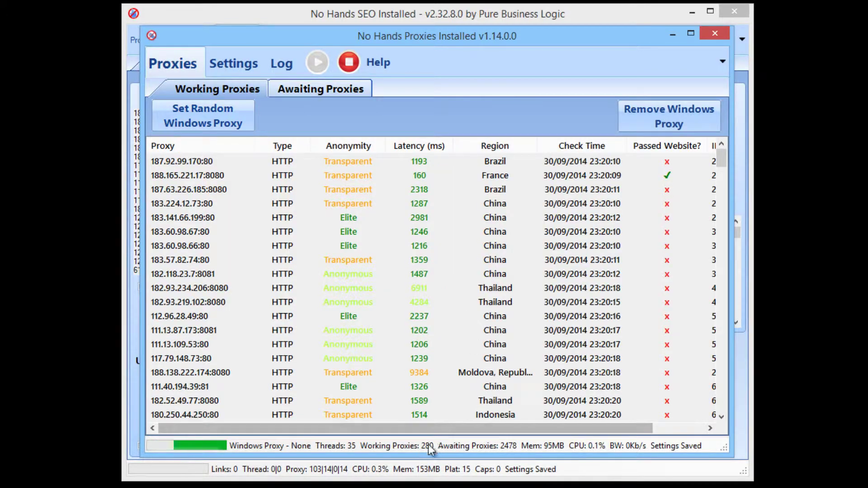
drag(722, 161, 724, 233)
drag(610, 38, 581, 309)
drag(397, 224, 384, 140)
click(343, 485)
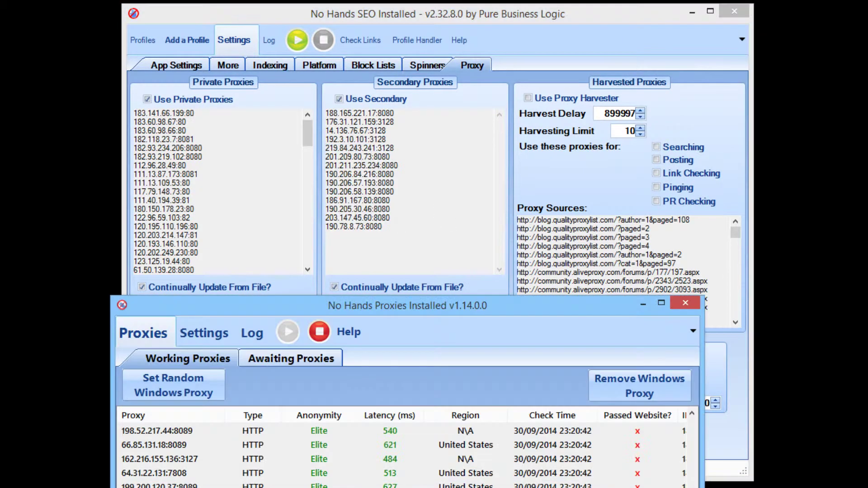
drag(383, 297, 410, 16)
- Check the setup presets and confirm the Log shows proxies written to both output files
click(276, 50)
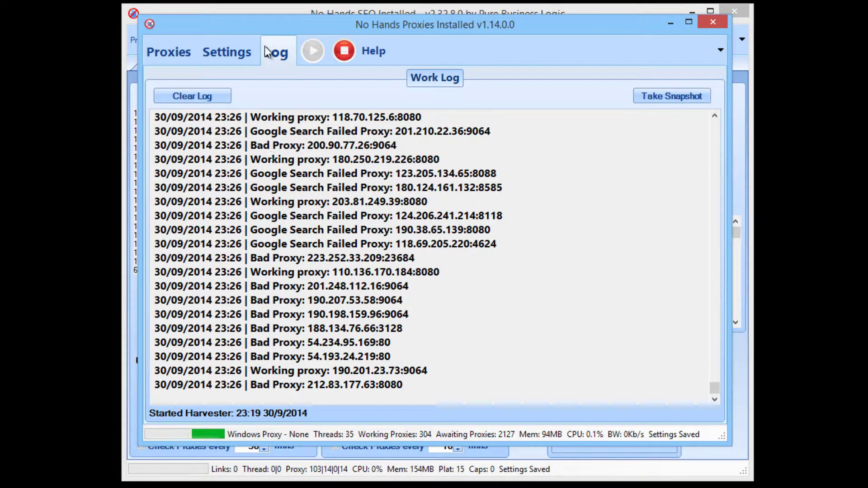
click(232, 48)
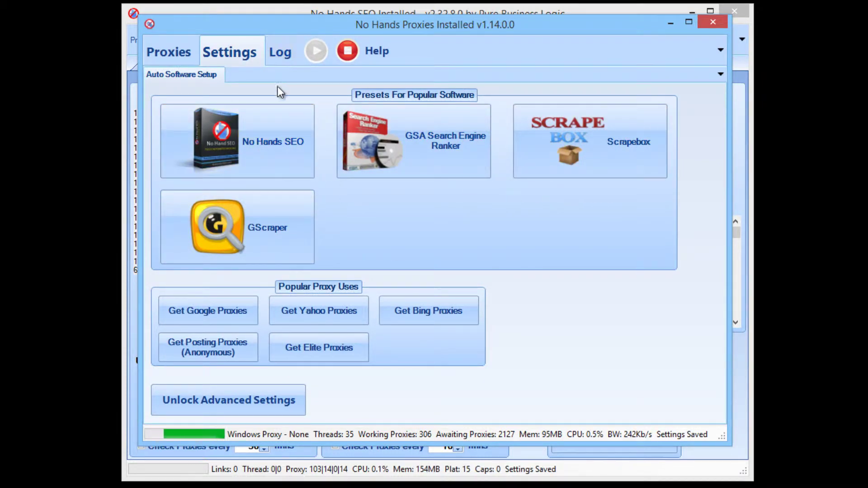
click(283, 53)
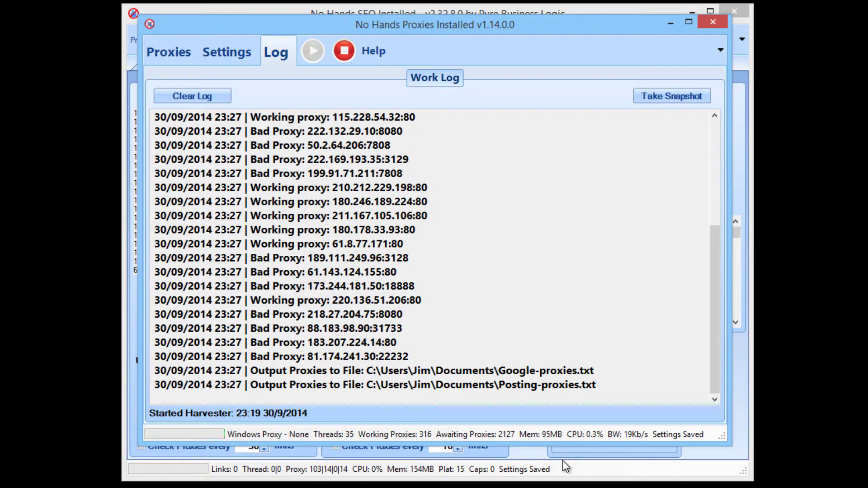
drag(344, 393, 324, 203)
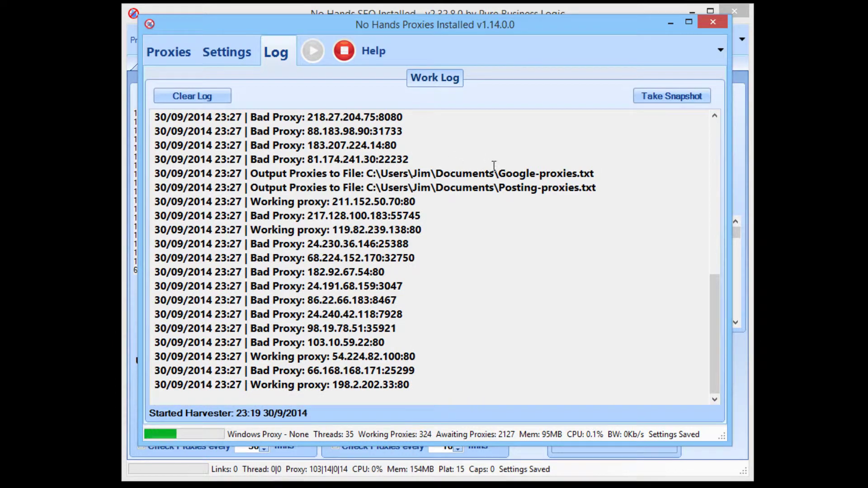
click(621, 473)
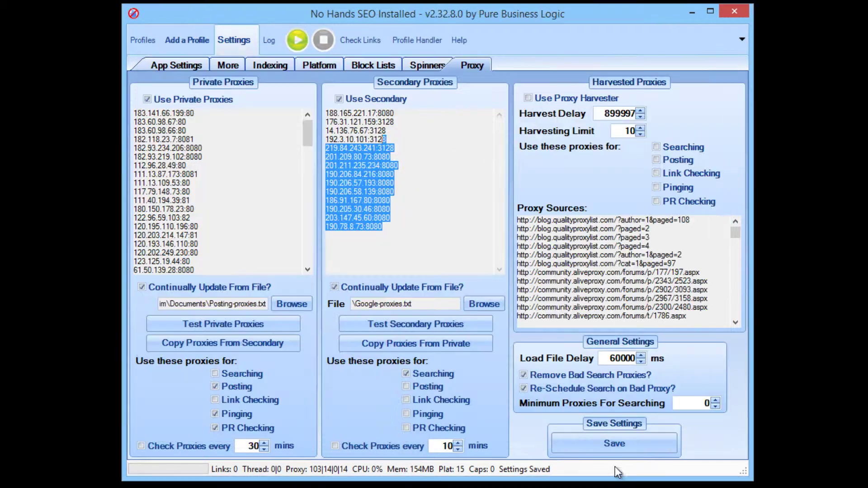
- Save the proxy settings and check the secondary list for new entries like 202.72.209.84:3128
click(603, 439)
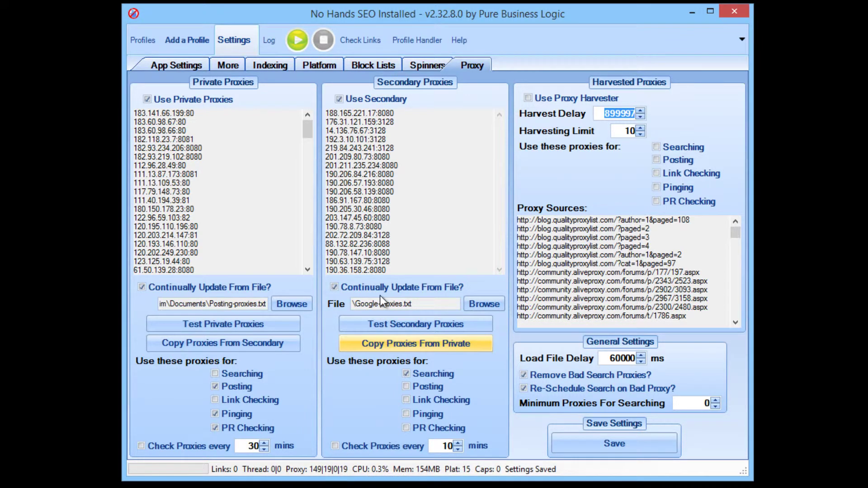
mouse_move(400, 158)
drag(401, 158, 398, 271)
click(435, 238)
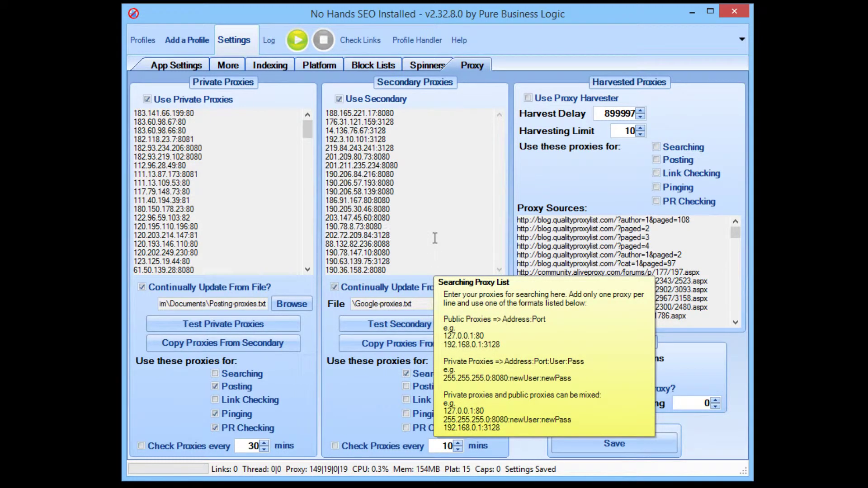